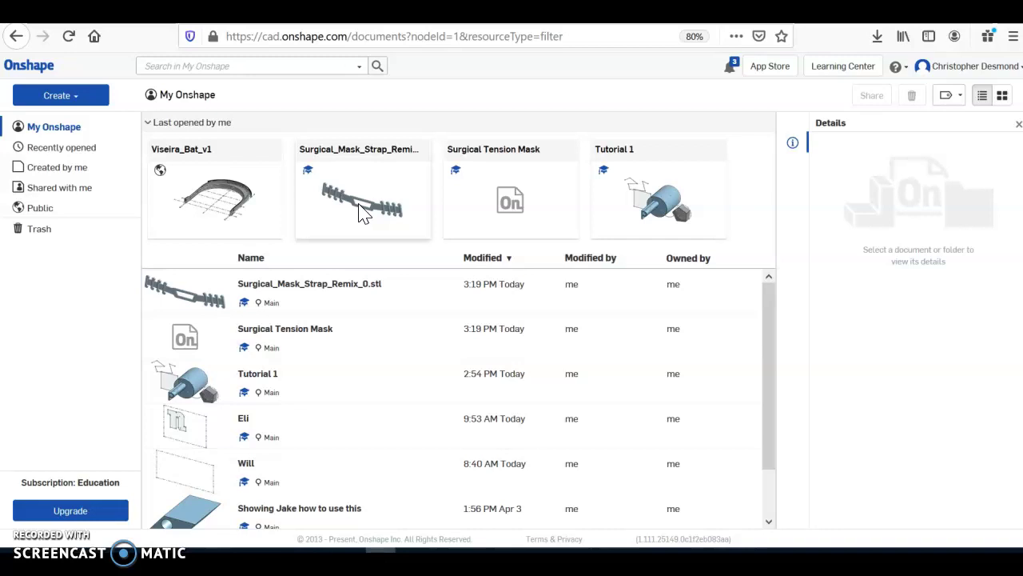
- Open the Surgical_Mask_Strap_Remix_0.stl document and examine the strap mesh in front, back and angled views
double_click(360, 210)
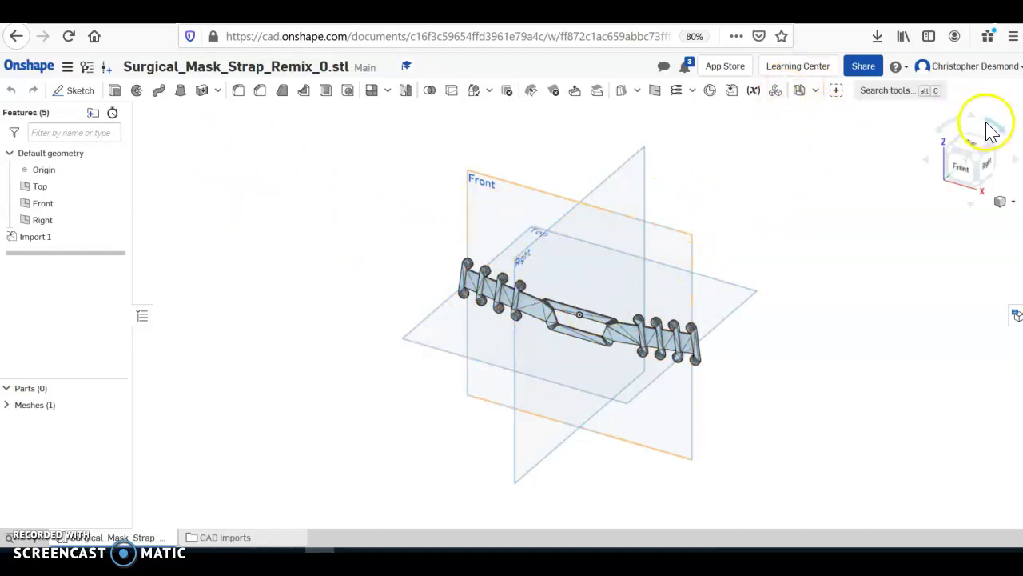
left_click(972, 178)
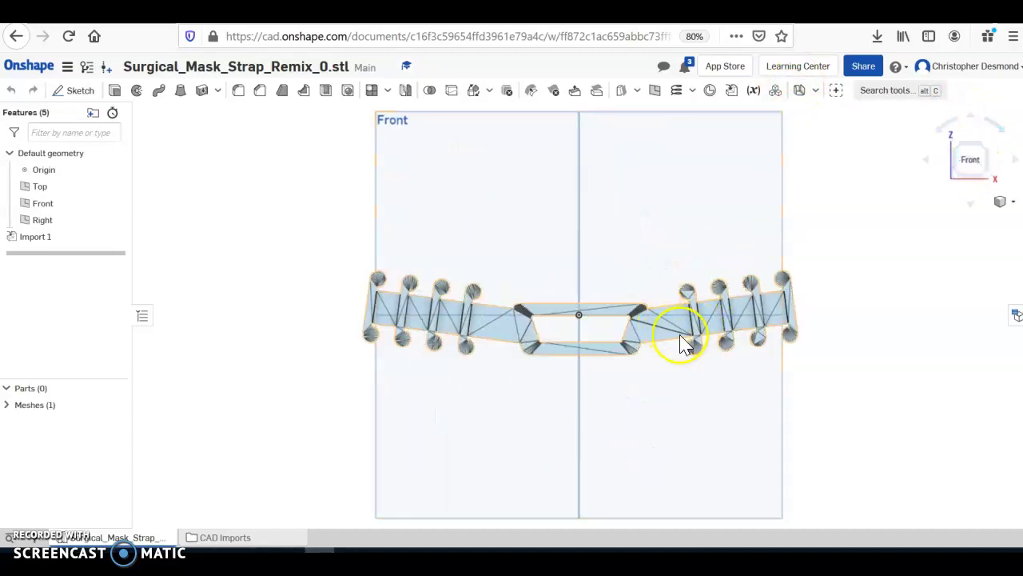
middle_click_drag(543, 409, 507, 365)
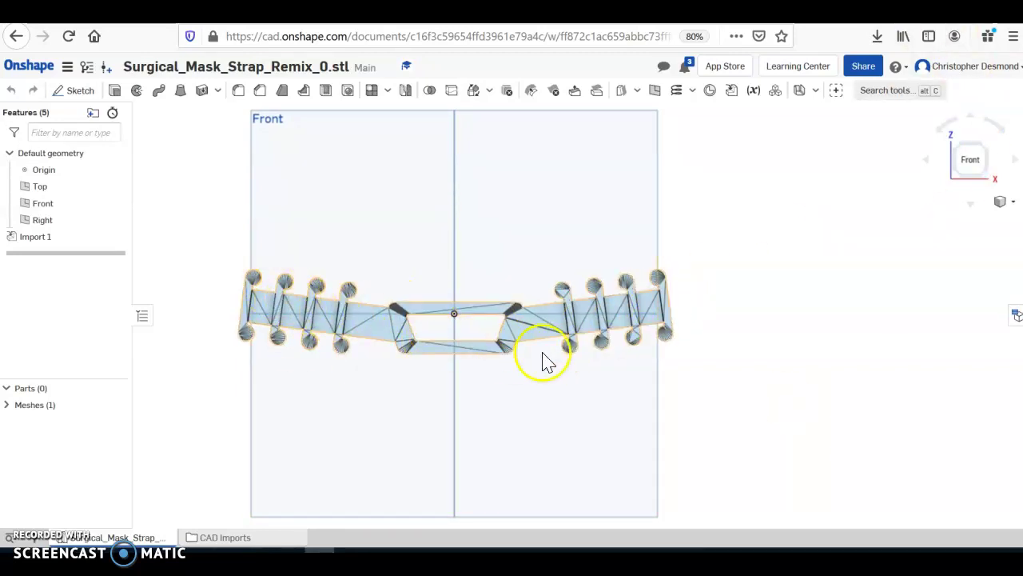
left_click(970, 160)
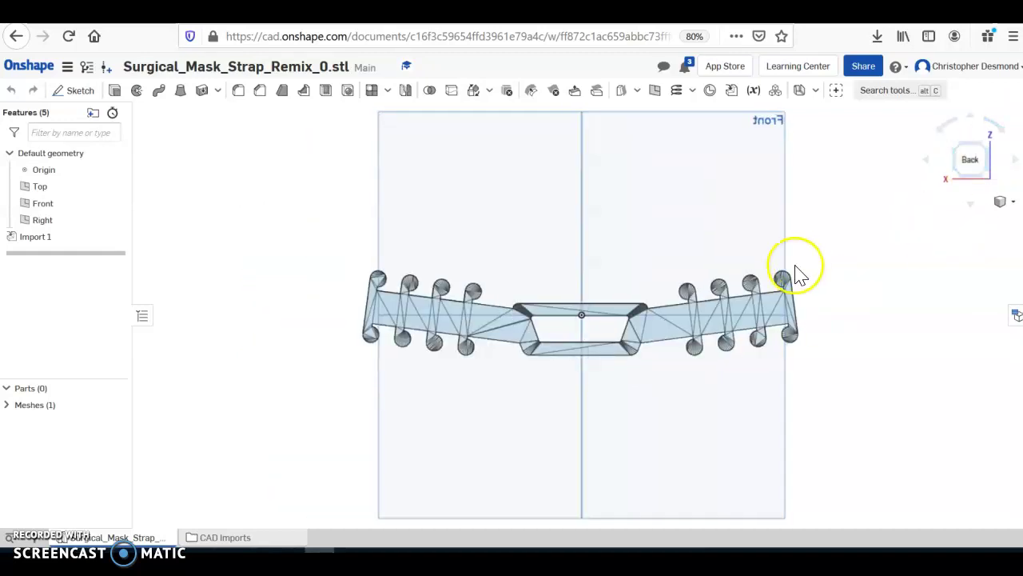
left_click(957, 147)
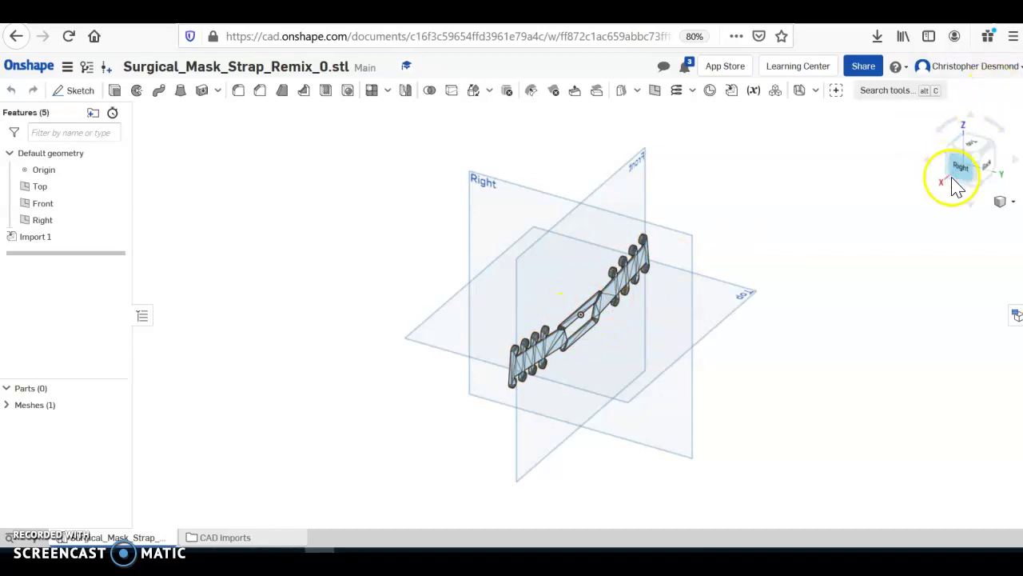
left_click(987, 165)
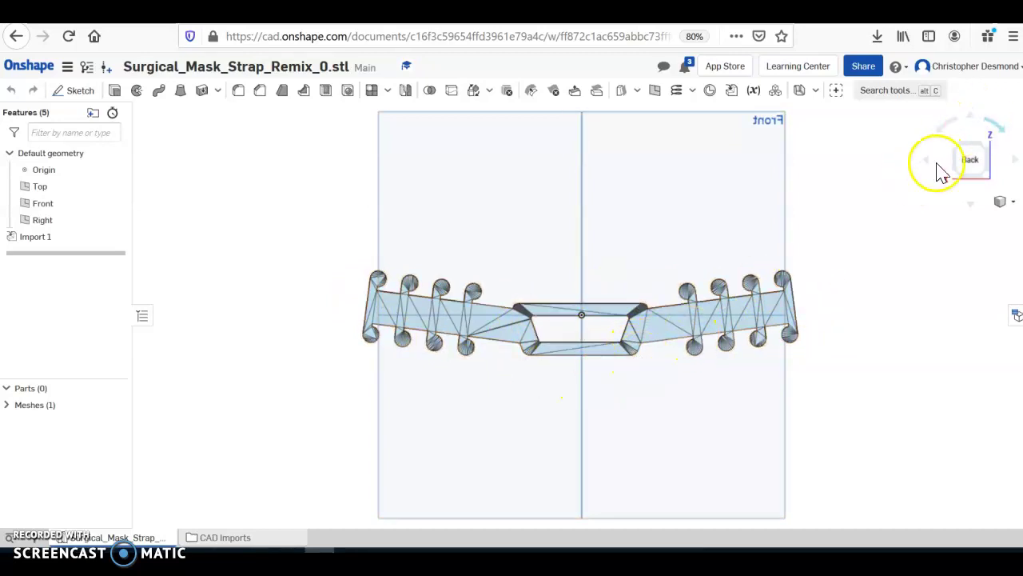
left_click(961, 154)
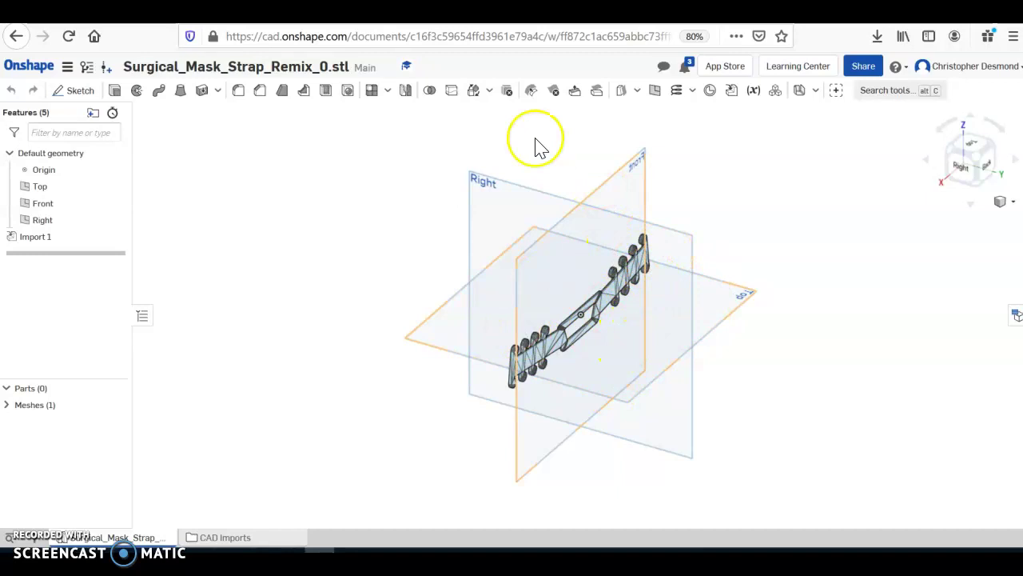
- Return to the documents list and open the Viseira_Bat_v1 document
left_click(29, 66)
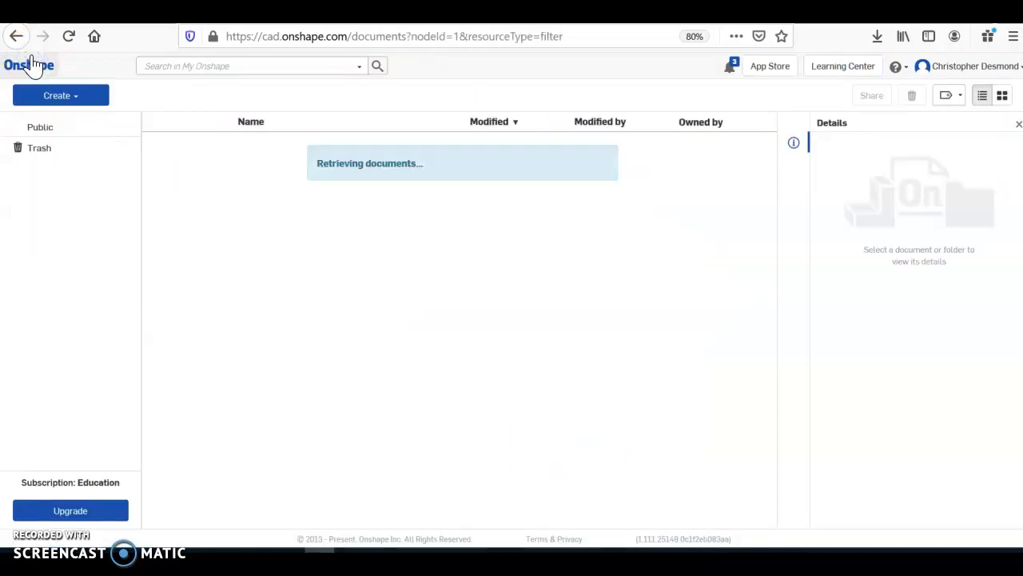
left_click(228, 200)
left_click(378, 215)
left_click(346, 202)
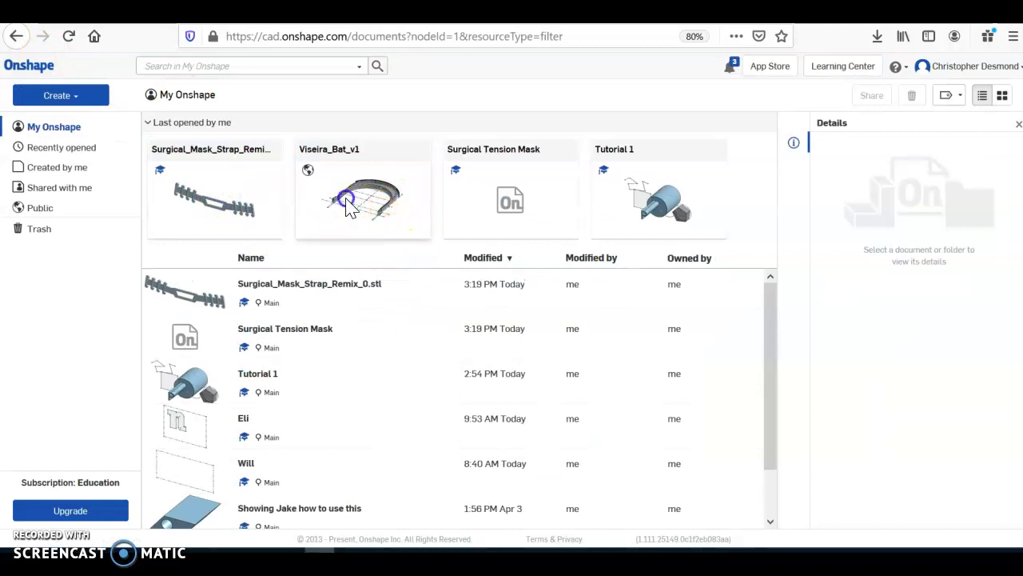
double_click(346, 202)
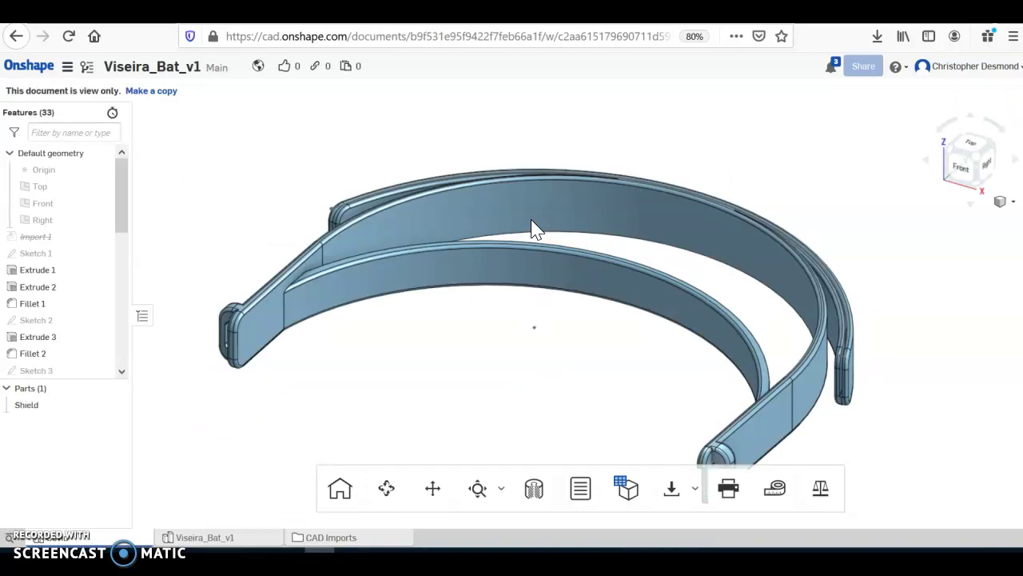
- Examine the face shield band from its left side and from angled views, ending above its back
scroll(679, 366, "down", 3)
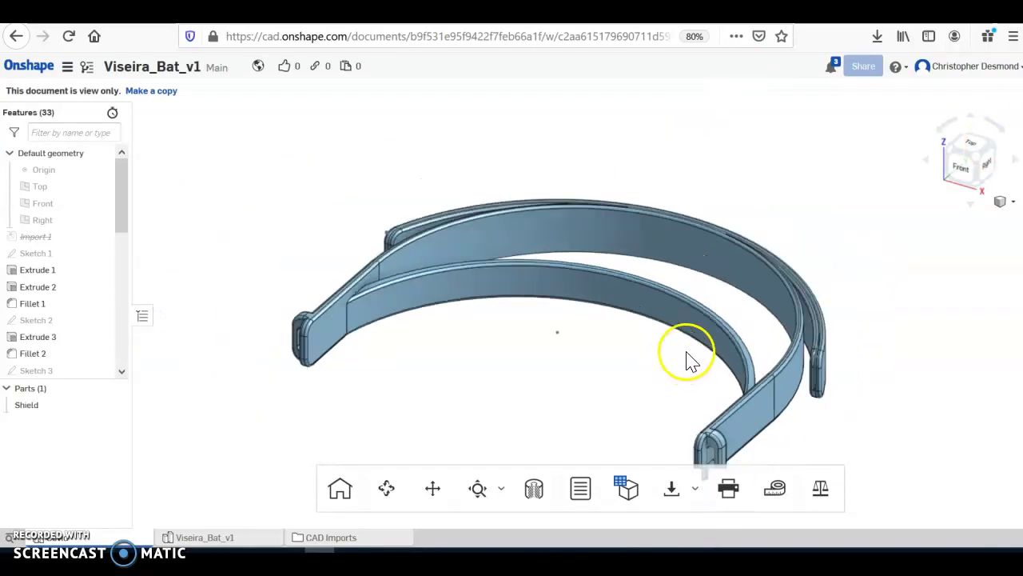
middle_click_drag(616, 378, 543, 319)
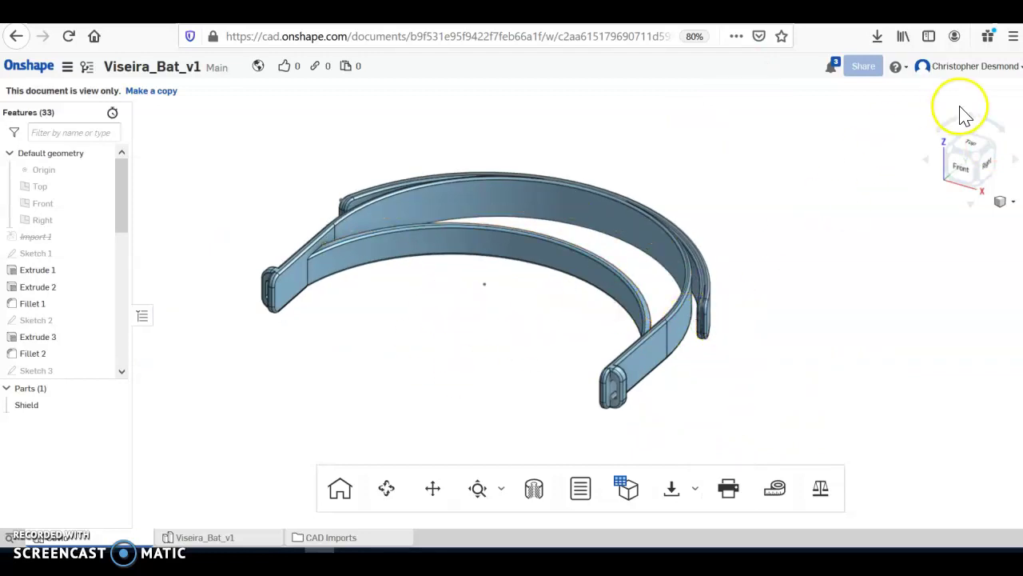
left_click(983, 161)
left_click(993, 161)
left_click(992, 163)
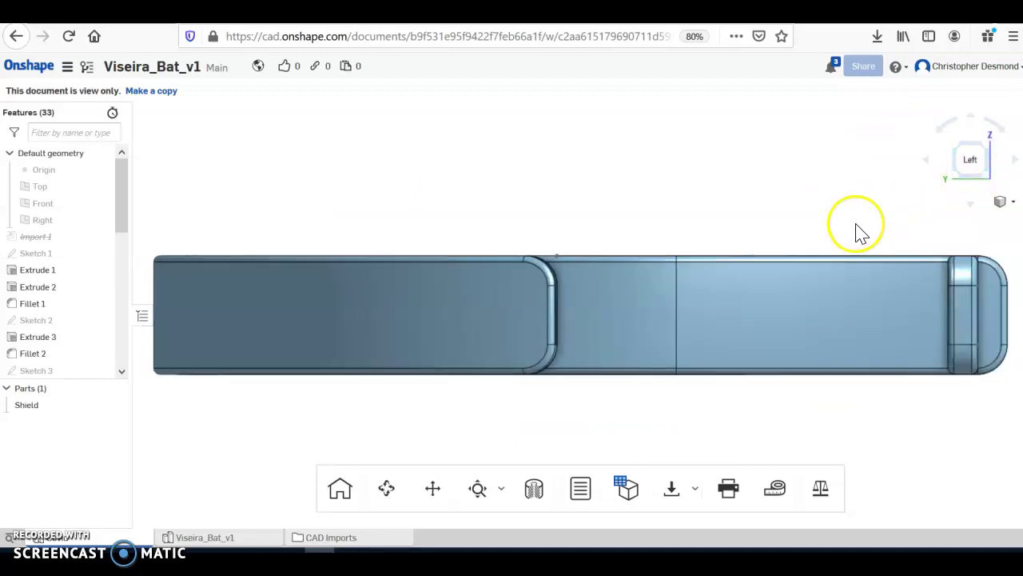
scroll(872, 217, "up", 3)
scroll(715, 332, "down", 3)
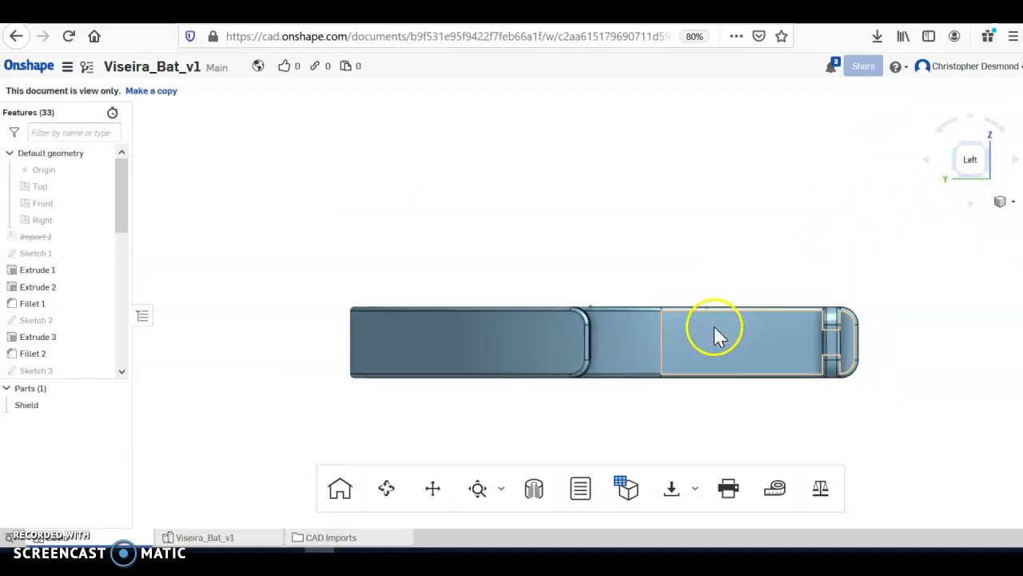
left_click(982, 142)
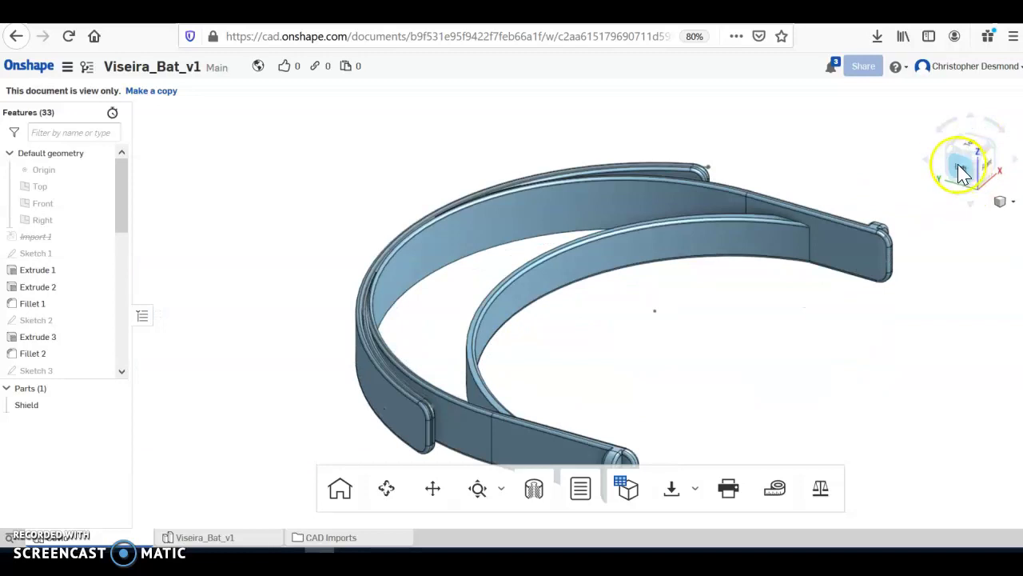
left_click(955, 151)
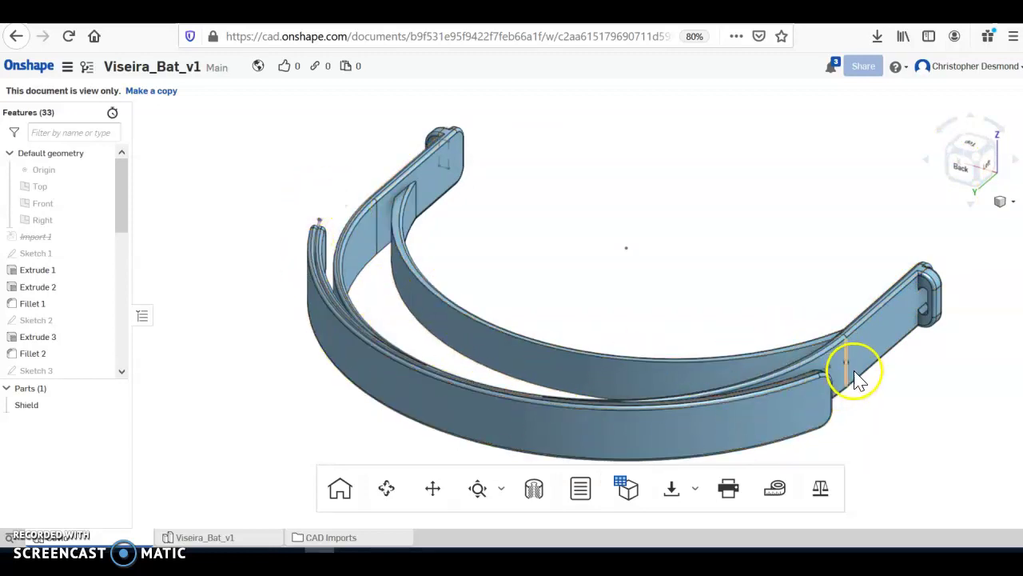
middle_click_drag(736, 439, 763, 383)
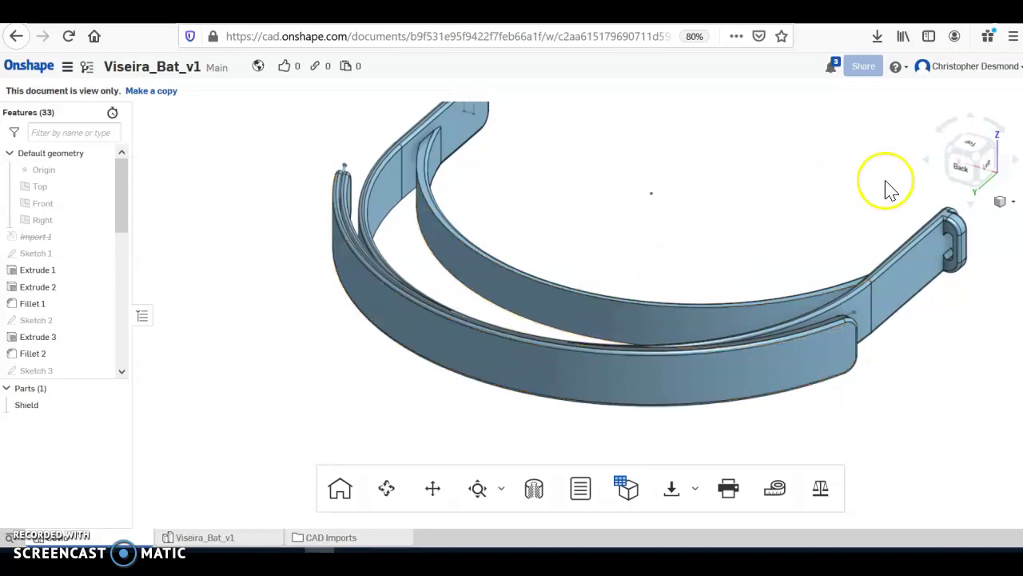
- Inspect the underside of the face shield band and the slotted hook at one end up close
left_click(976, 188)
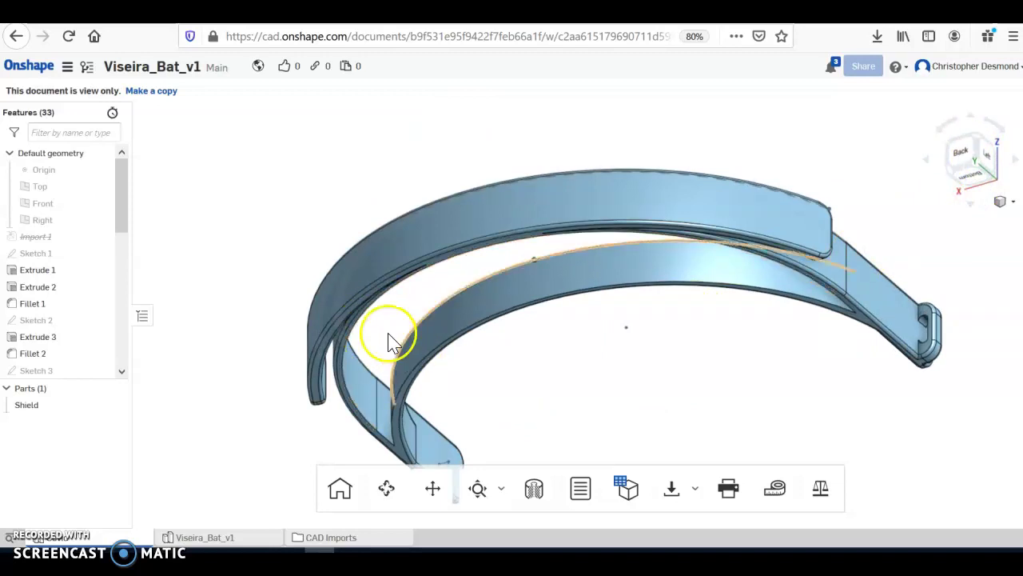
middle_click_drag(485, 372, 445, 305)
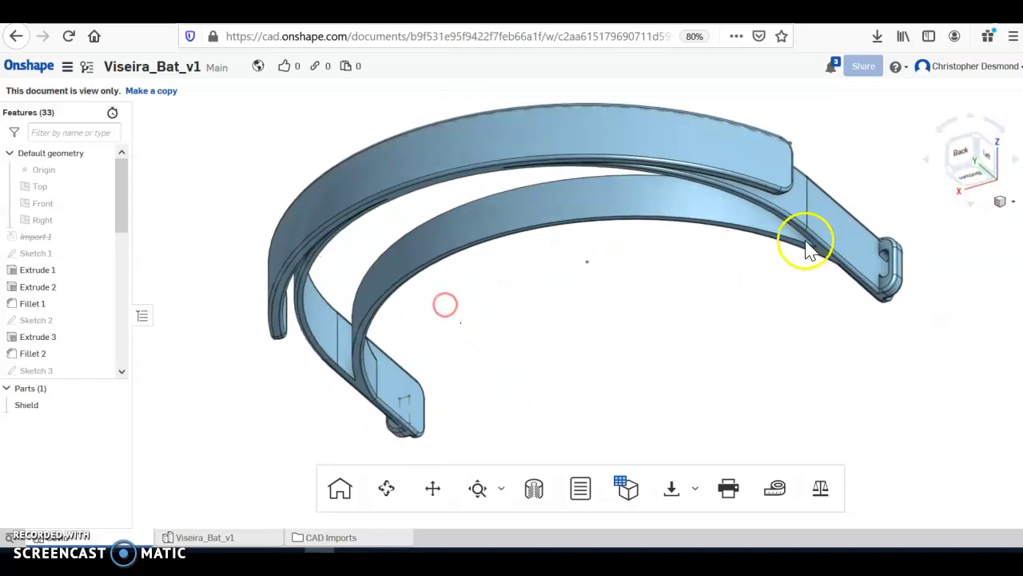
scroll(884, 274, "up", 2)
scroll(880, 280, "down", 6)
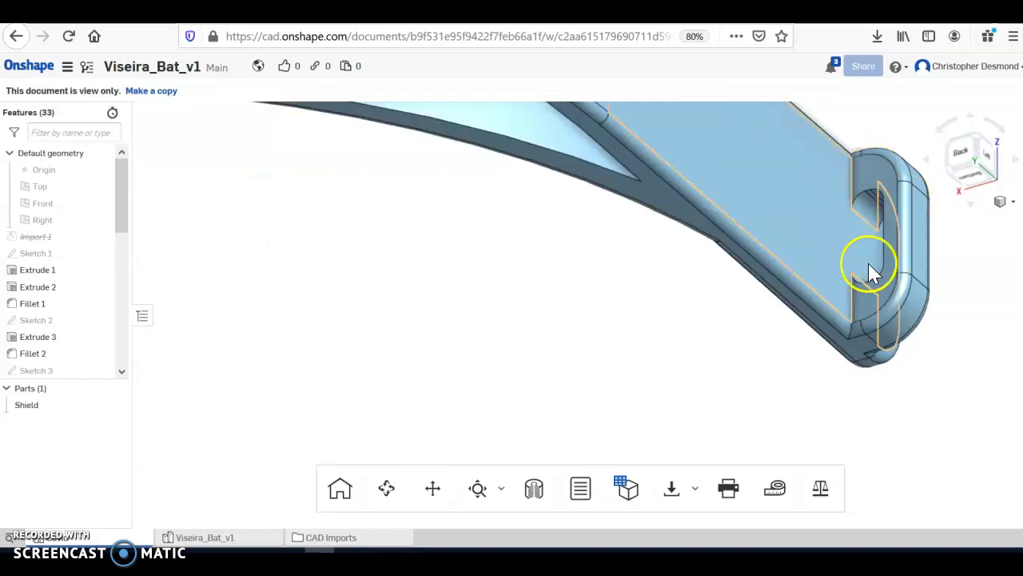
scroll(860, 218, "up", 6)
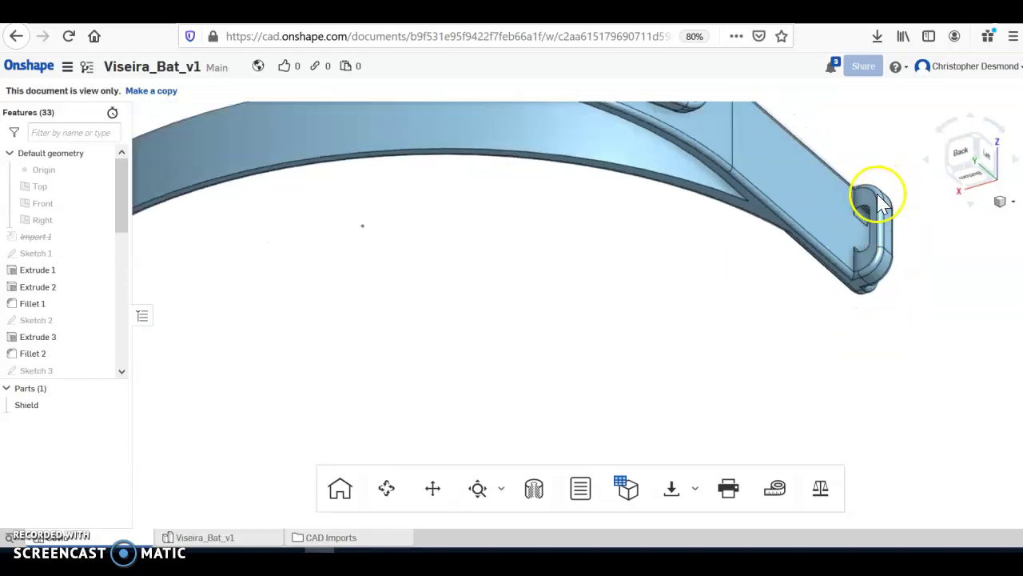
- Examine the face shield band in front, back and top views, ending with an angled view from behind
left_click(957, 182)
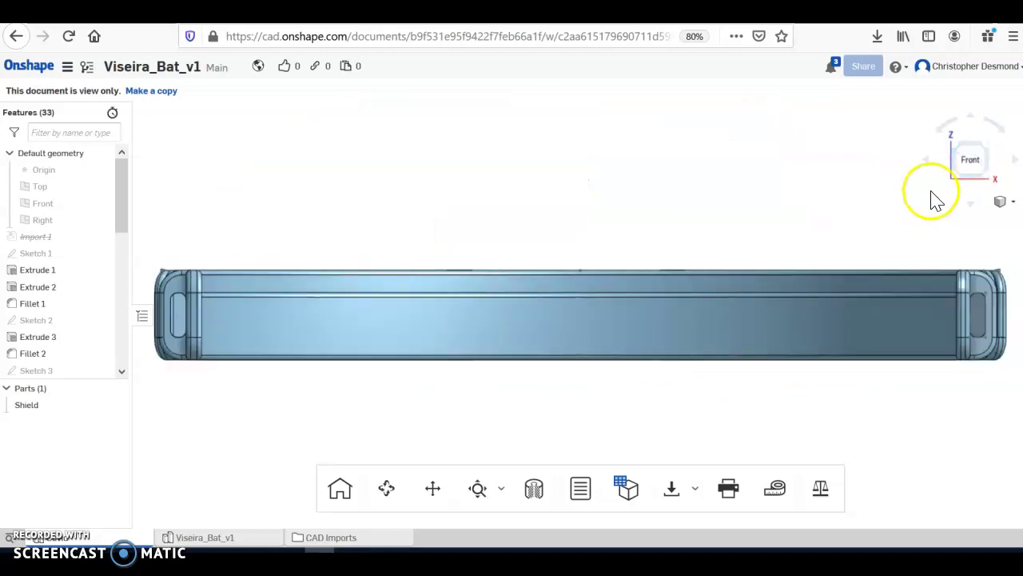
left_click(974, 154)
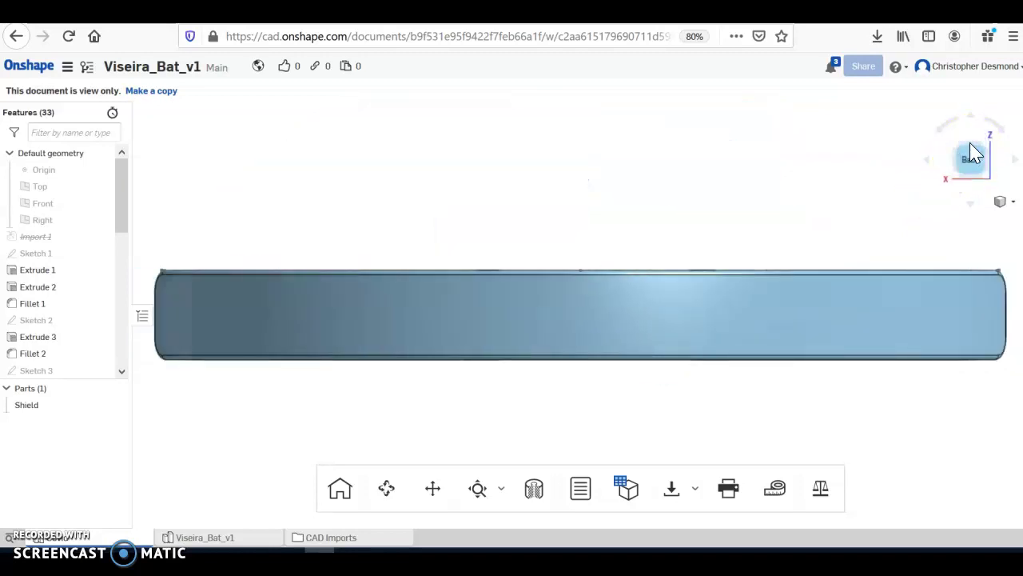
left_click(972, 135)
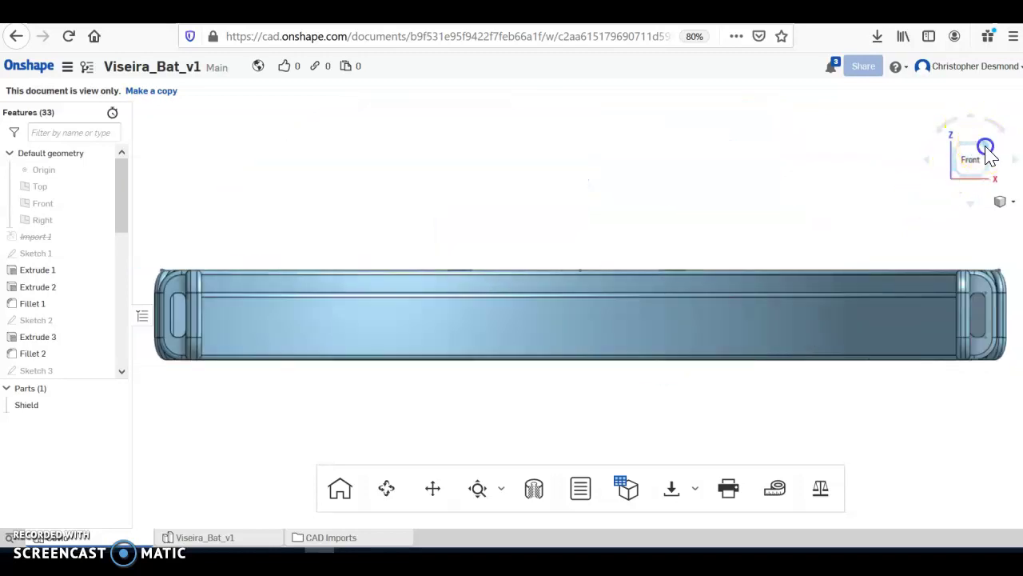
left_click(967, 152)
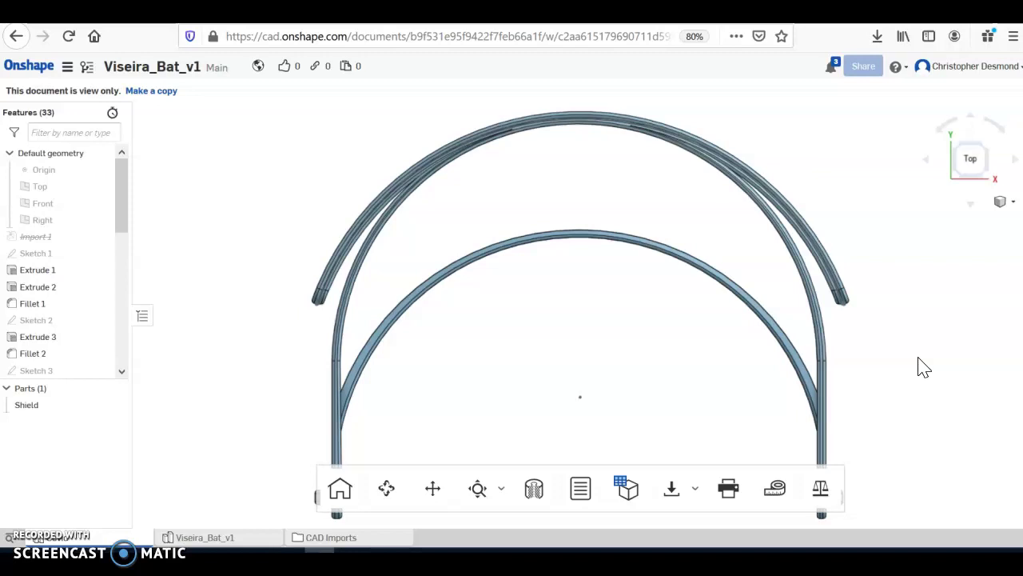
left_click(959, 150)
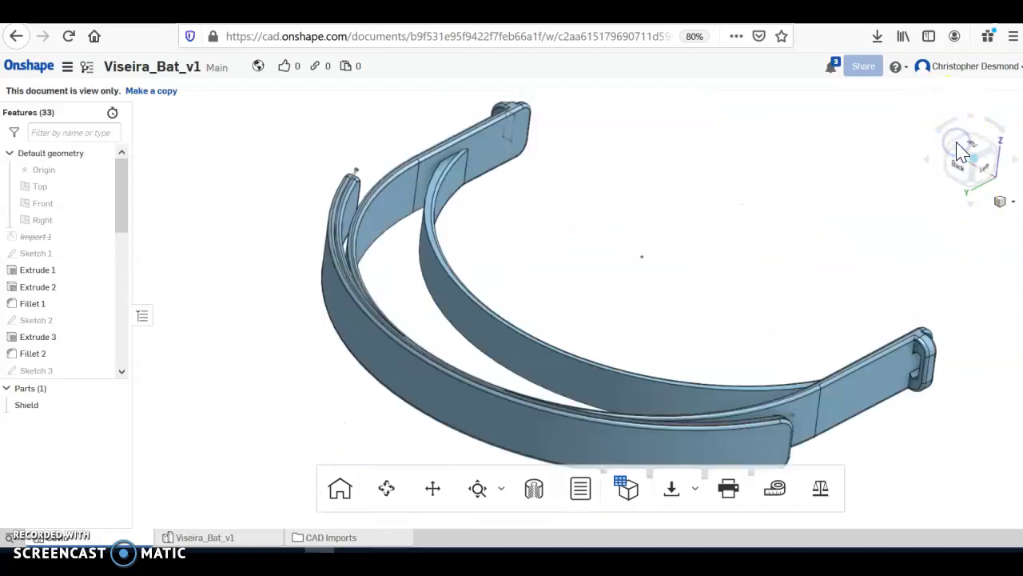
right_click_drag(594, 297, 457, 340)
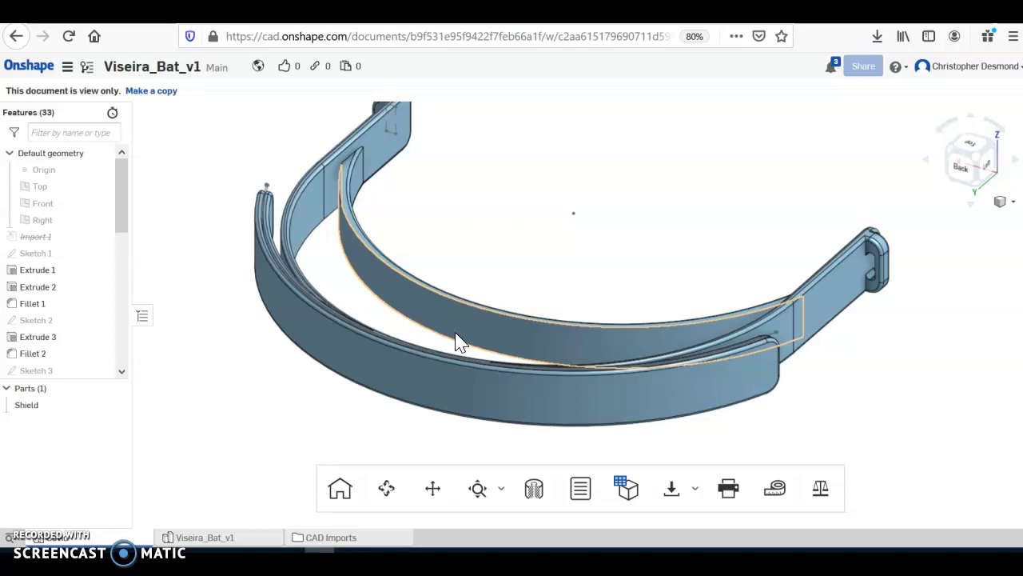
right_click_drag(459, 342, 418, 147)
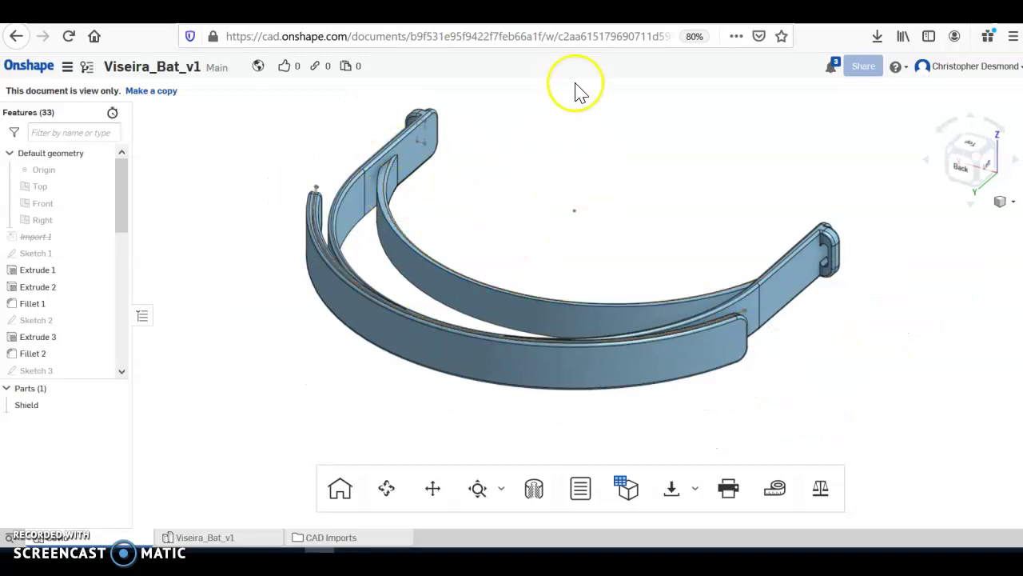